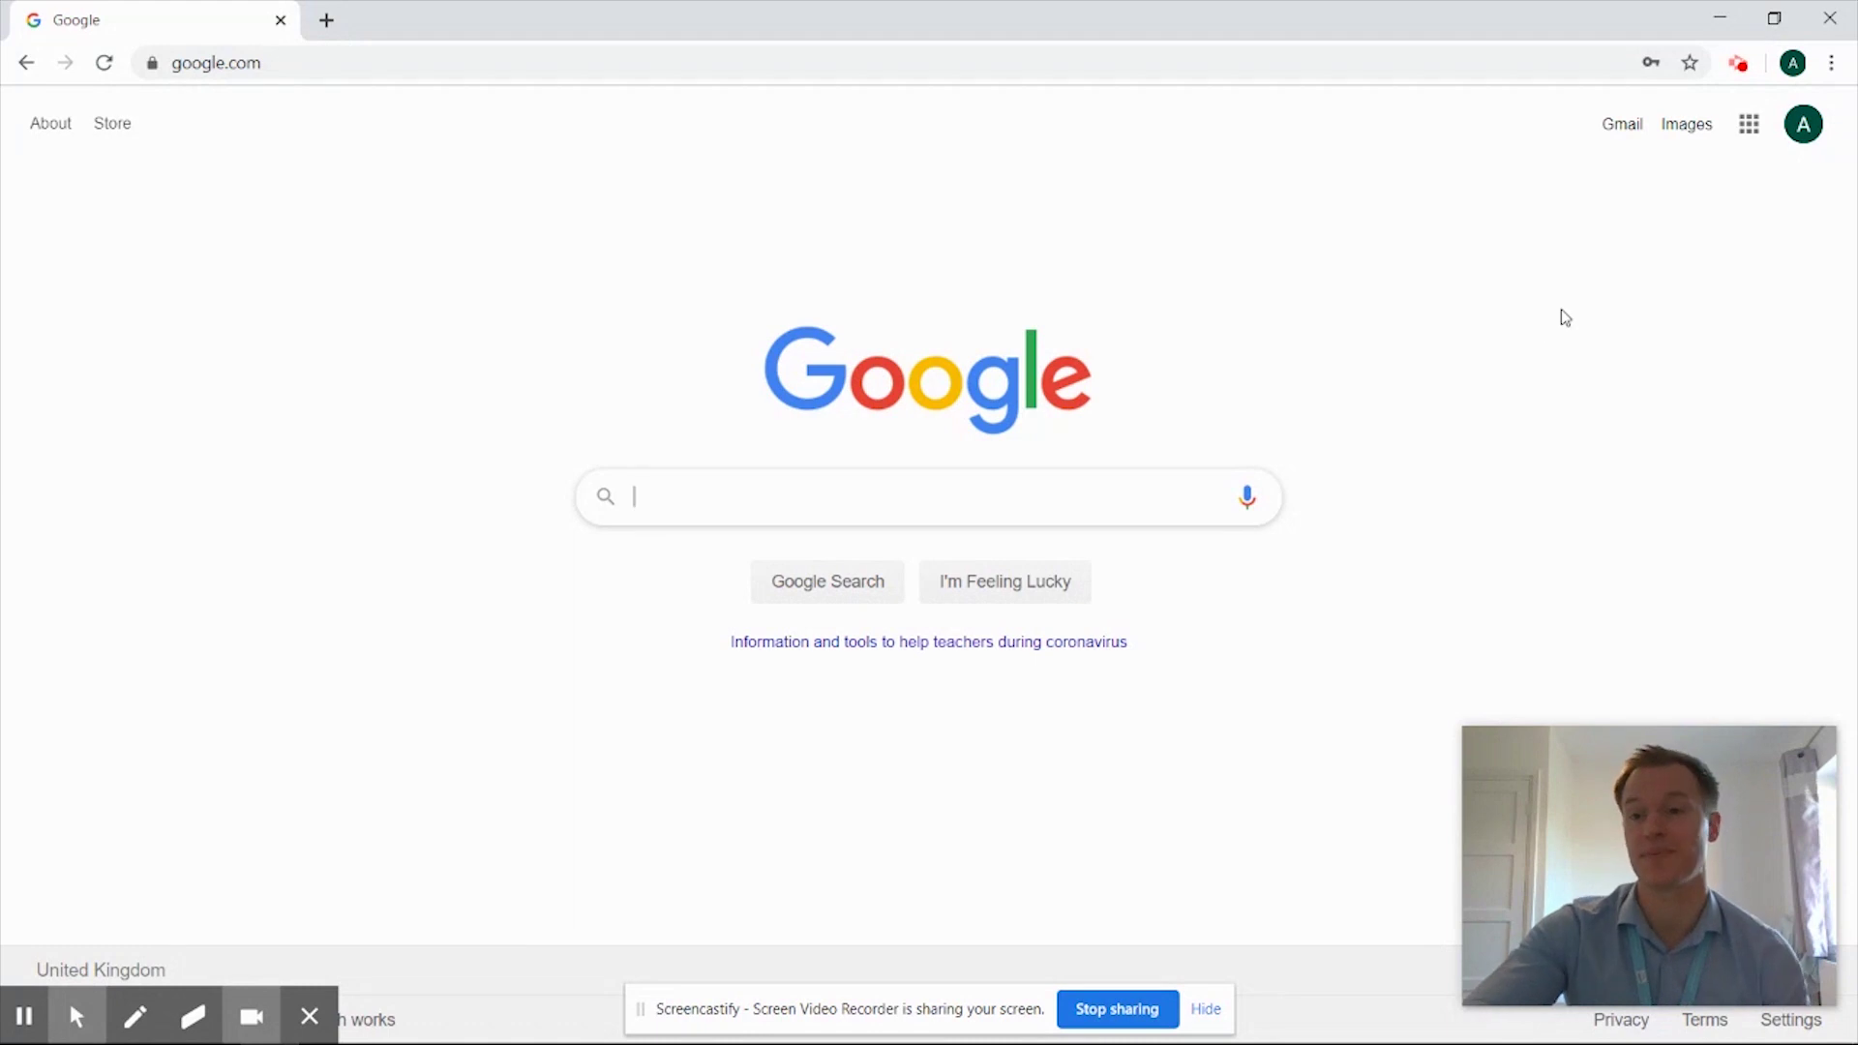
Sign out of the current Google account from the avatar menu on google.com
left_click(1815, 132)
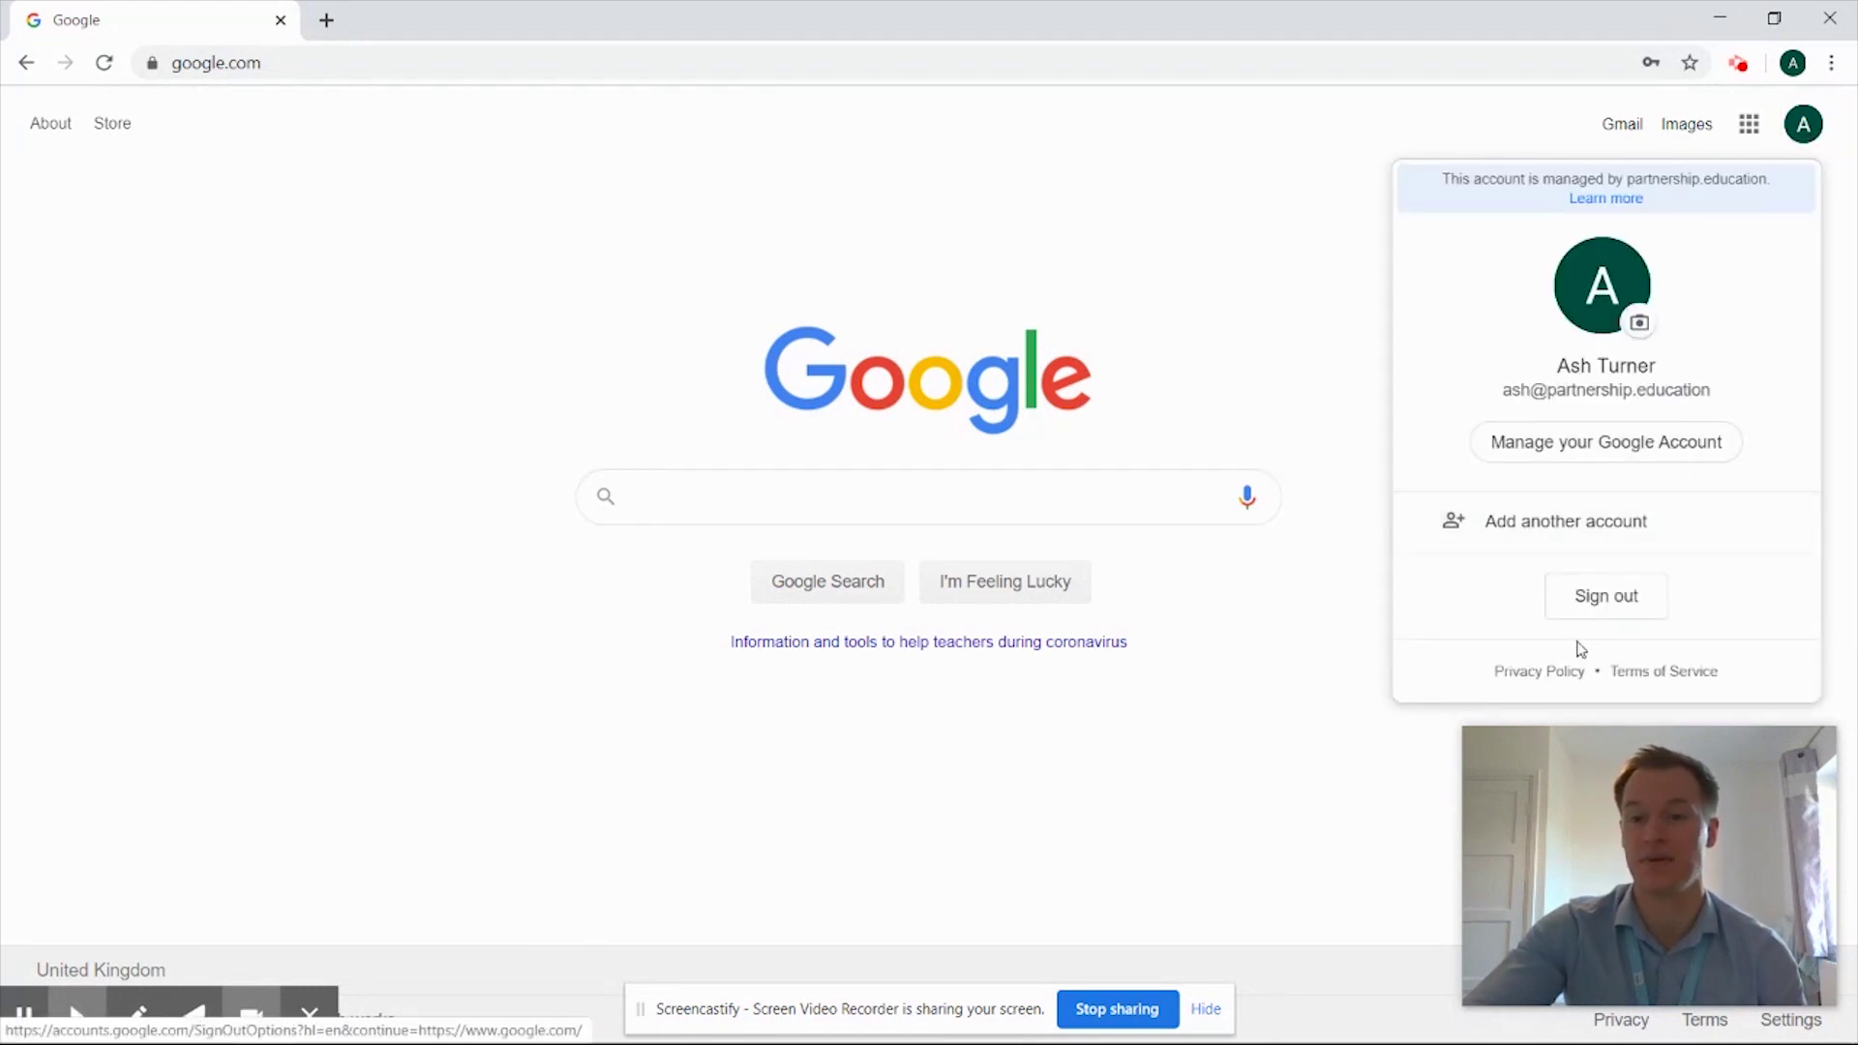
left_click(1619, 600)
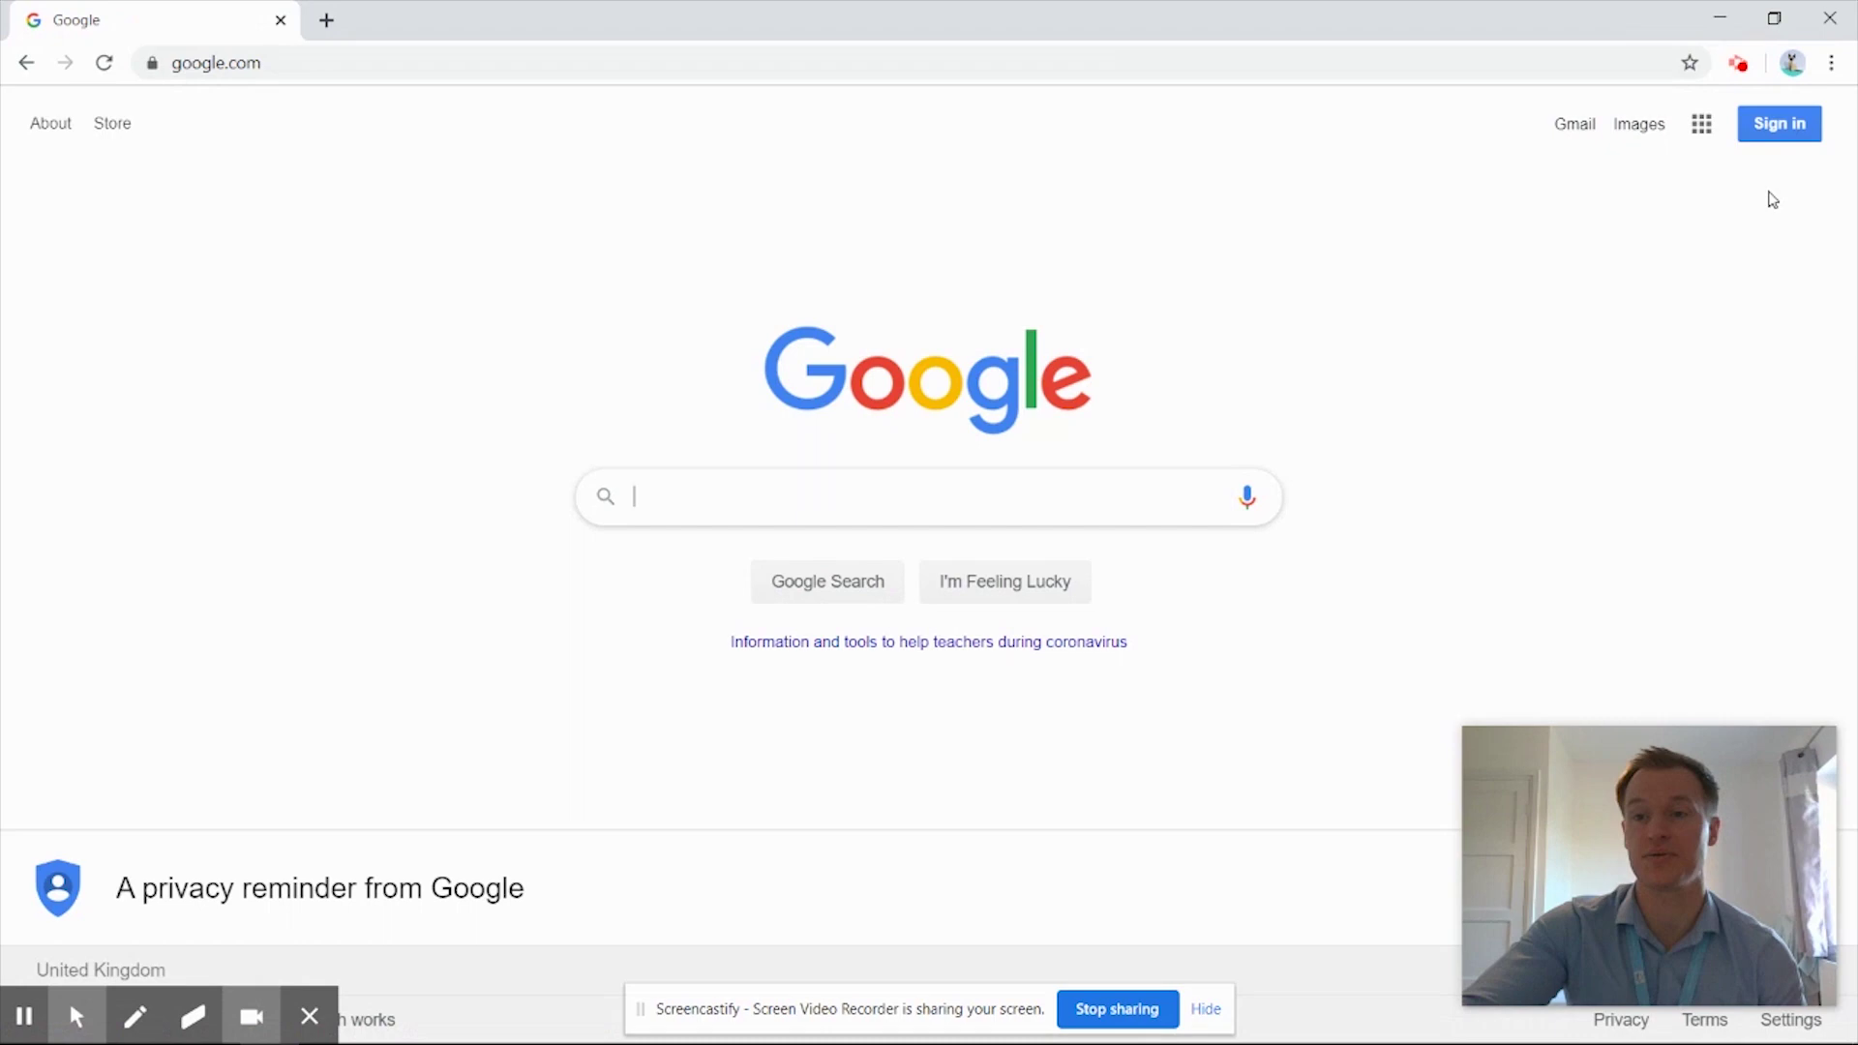
Begin signing in via 'Use another account' and fill in the suggested email address
left_click(1783, 126)
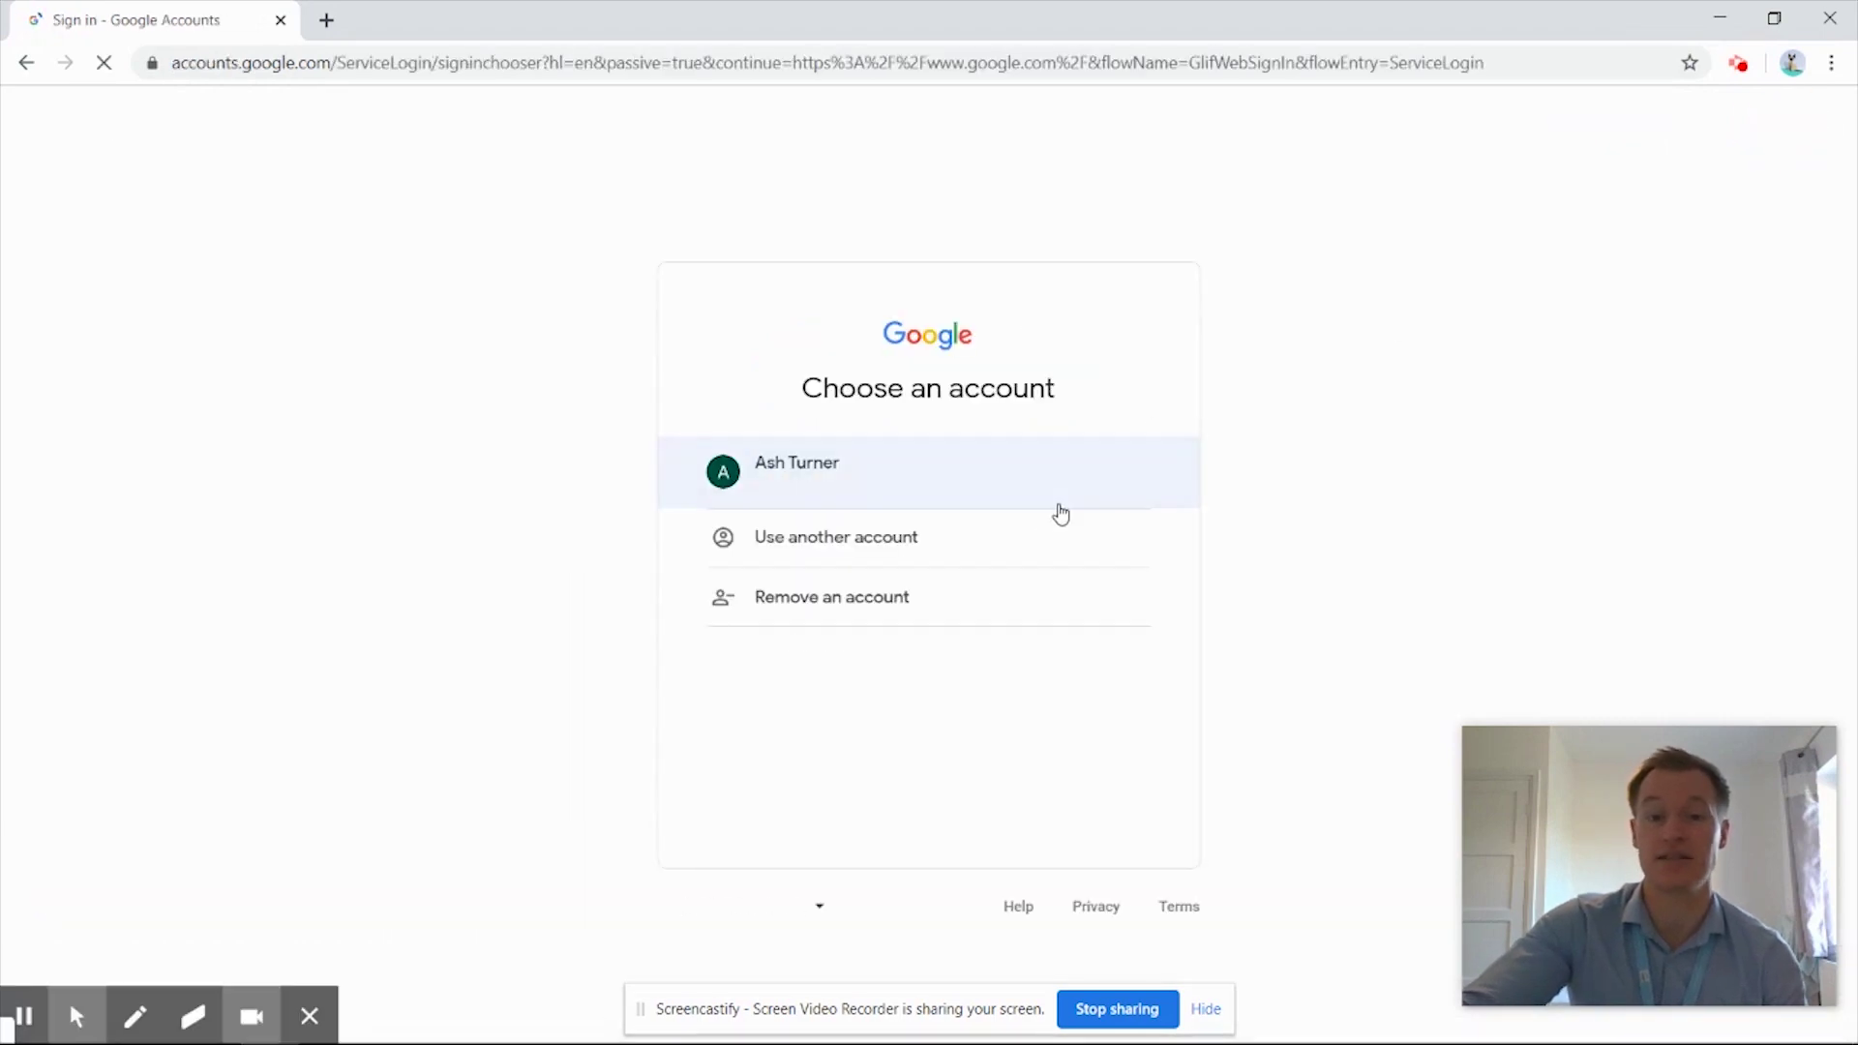
left_click(951, 552)
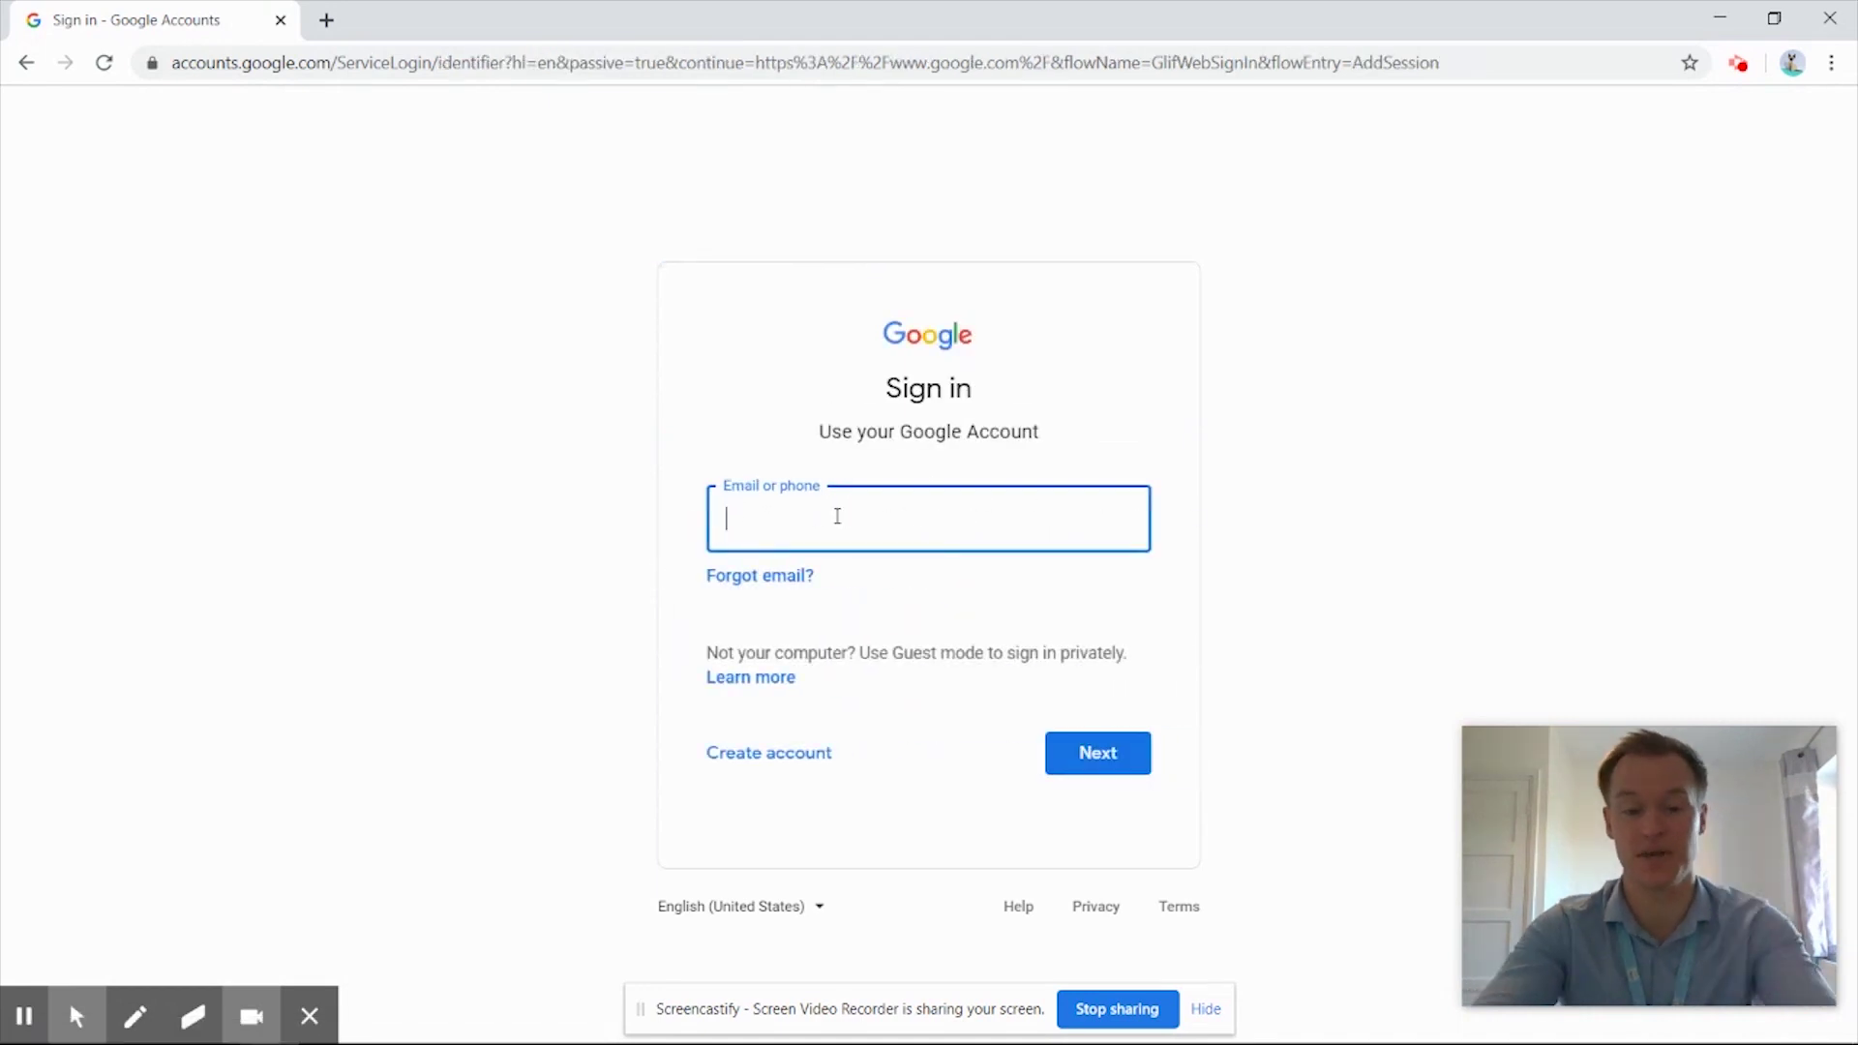
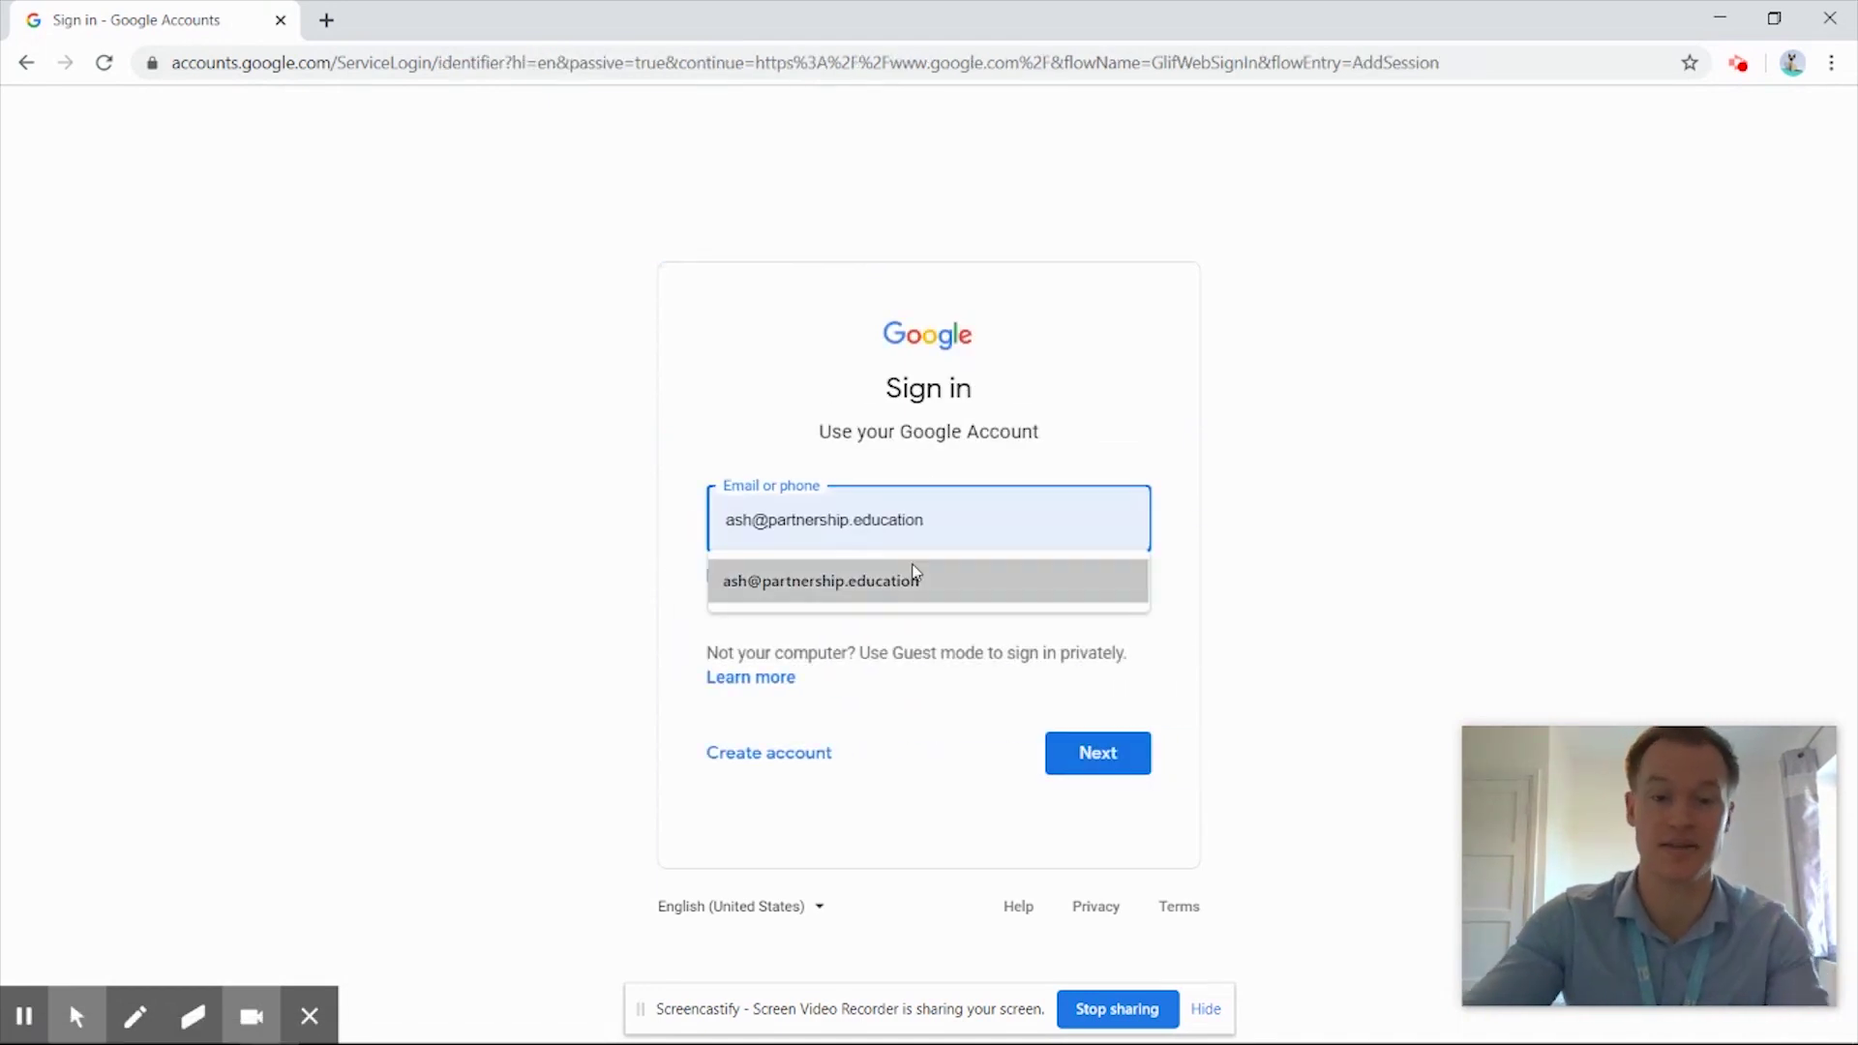
left_click(819, 581)
Proceed to the password step and submit the password to complete sign-in
left_click(1112, 758)
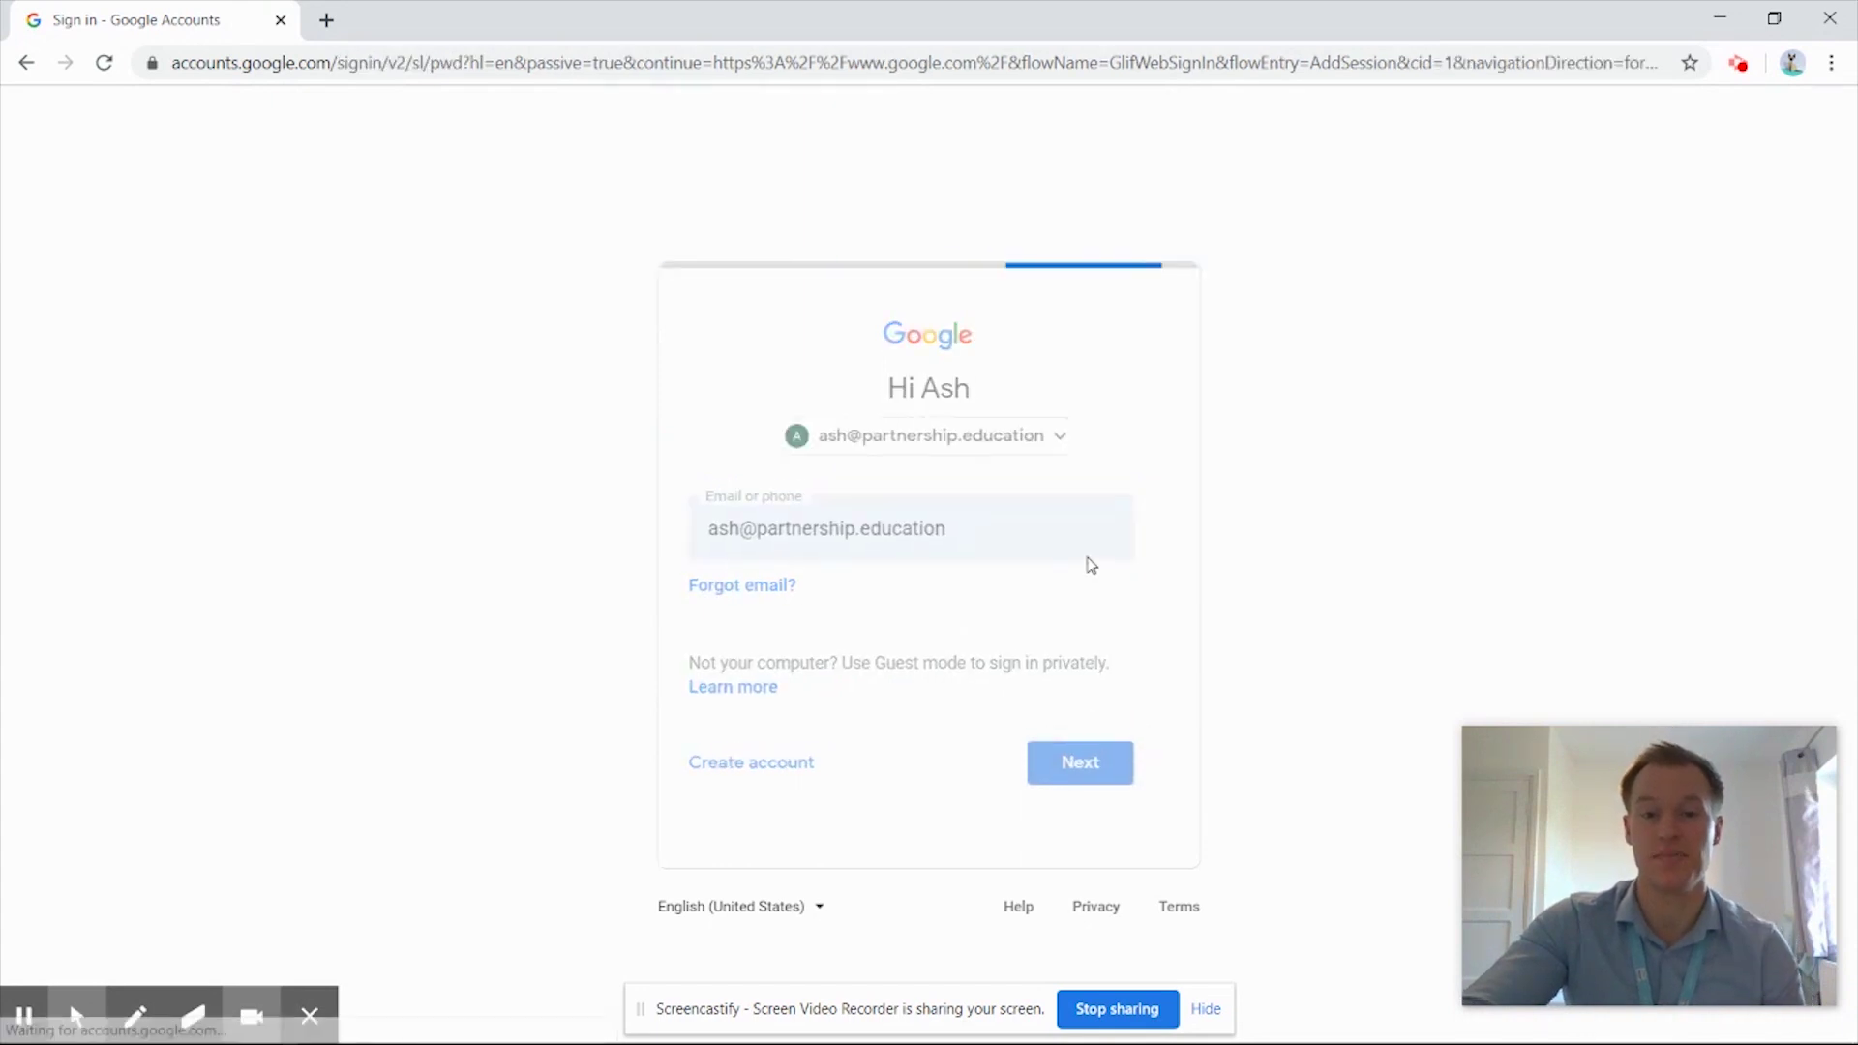
type("a**")
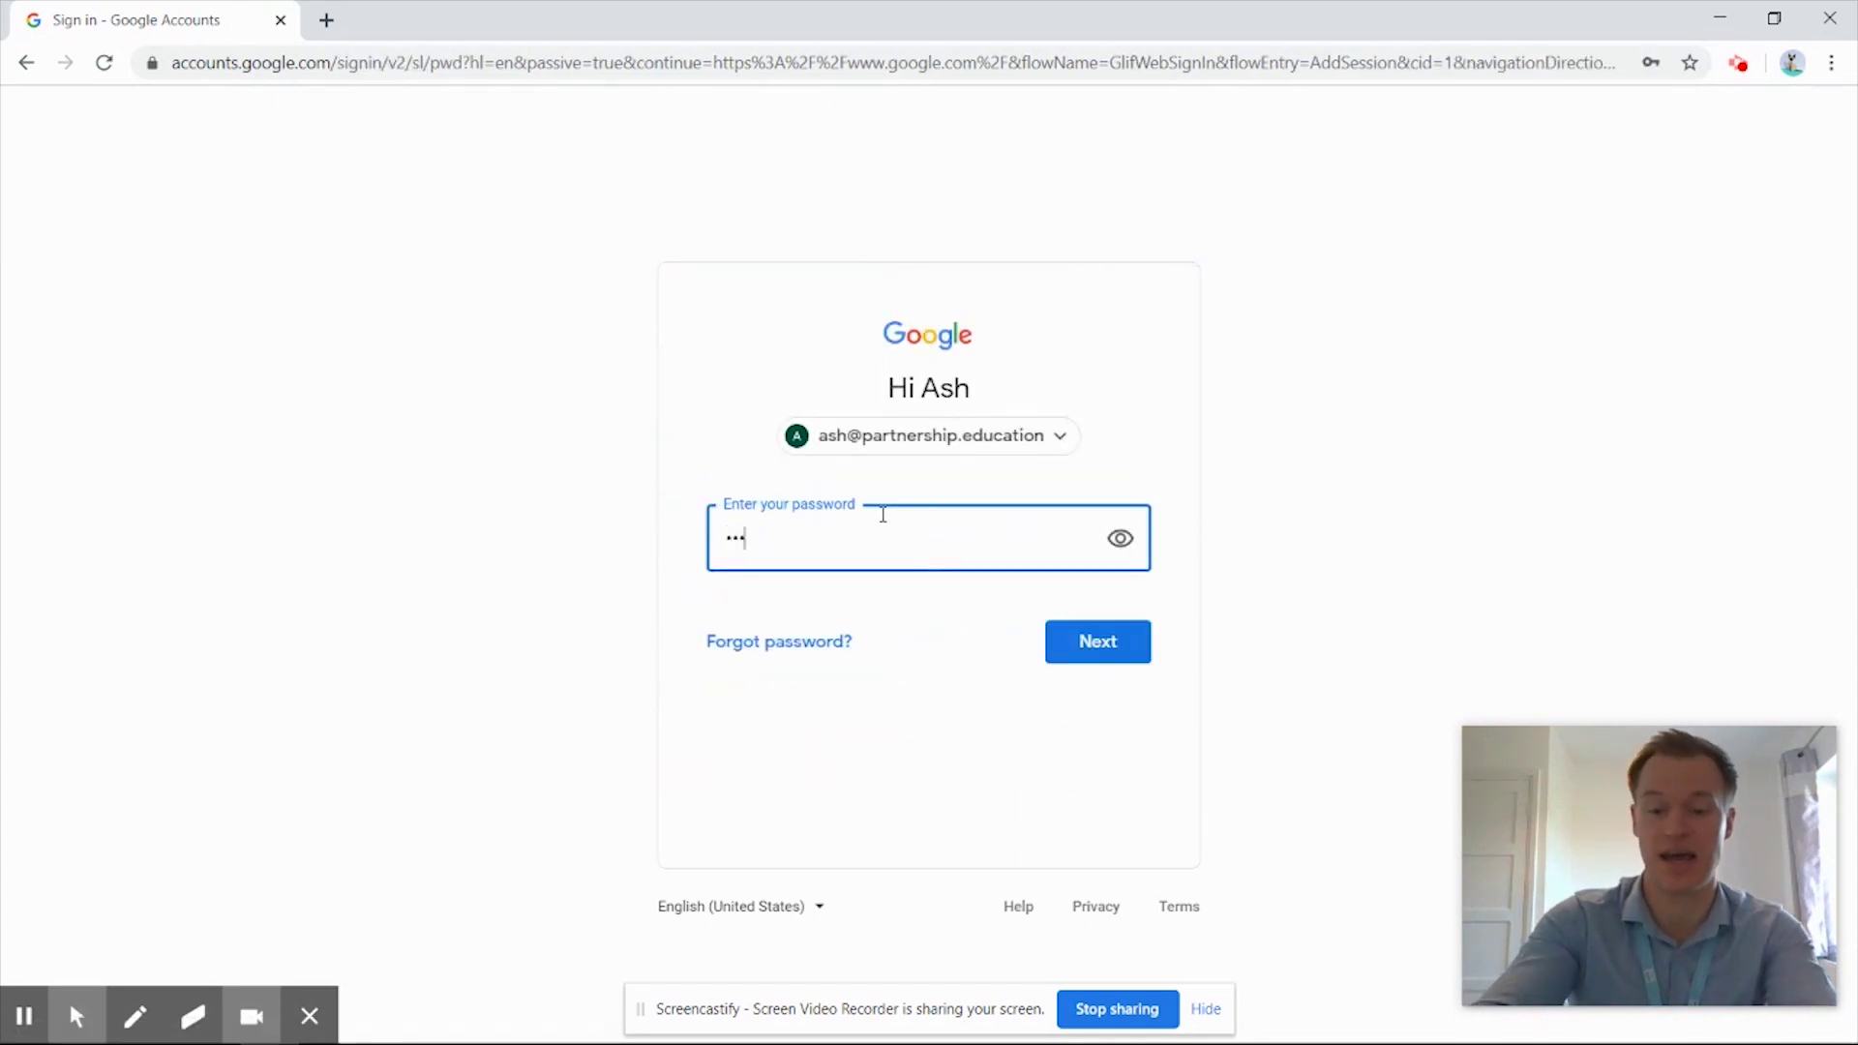
type("********")
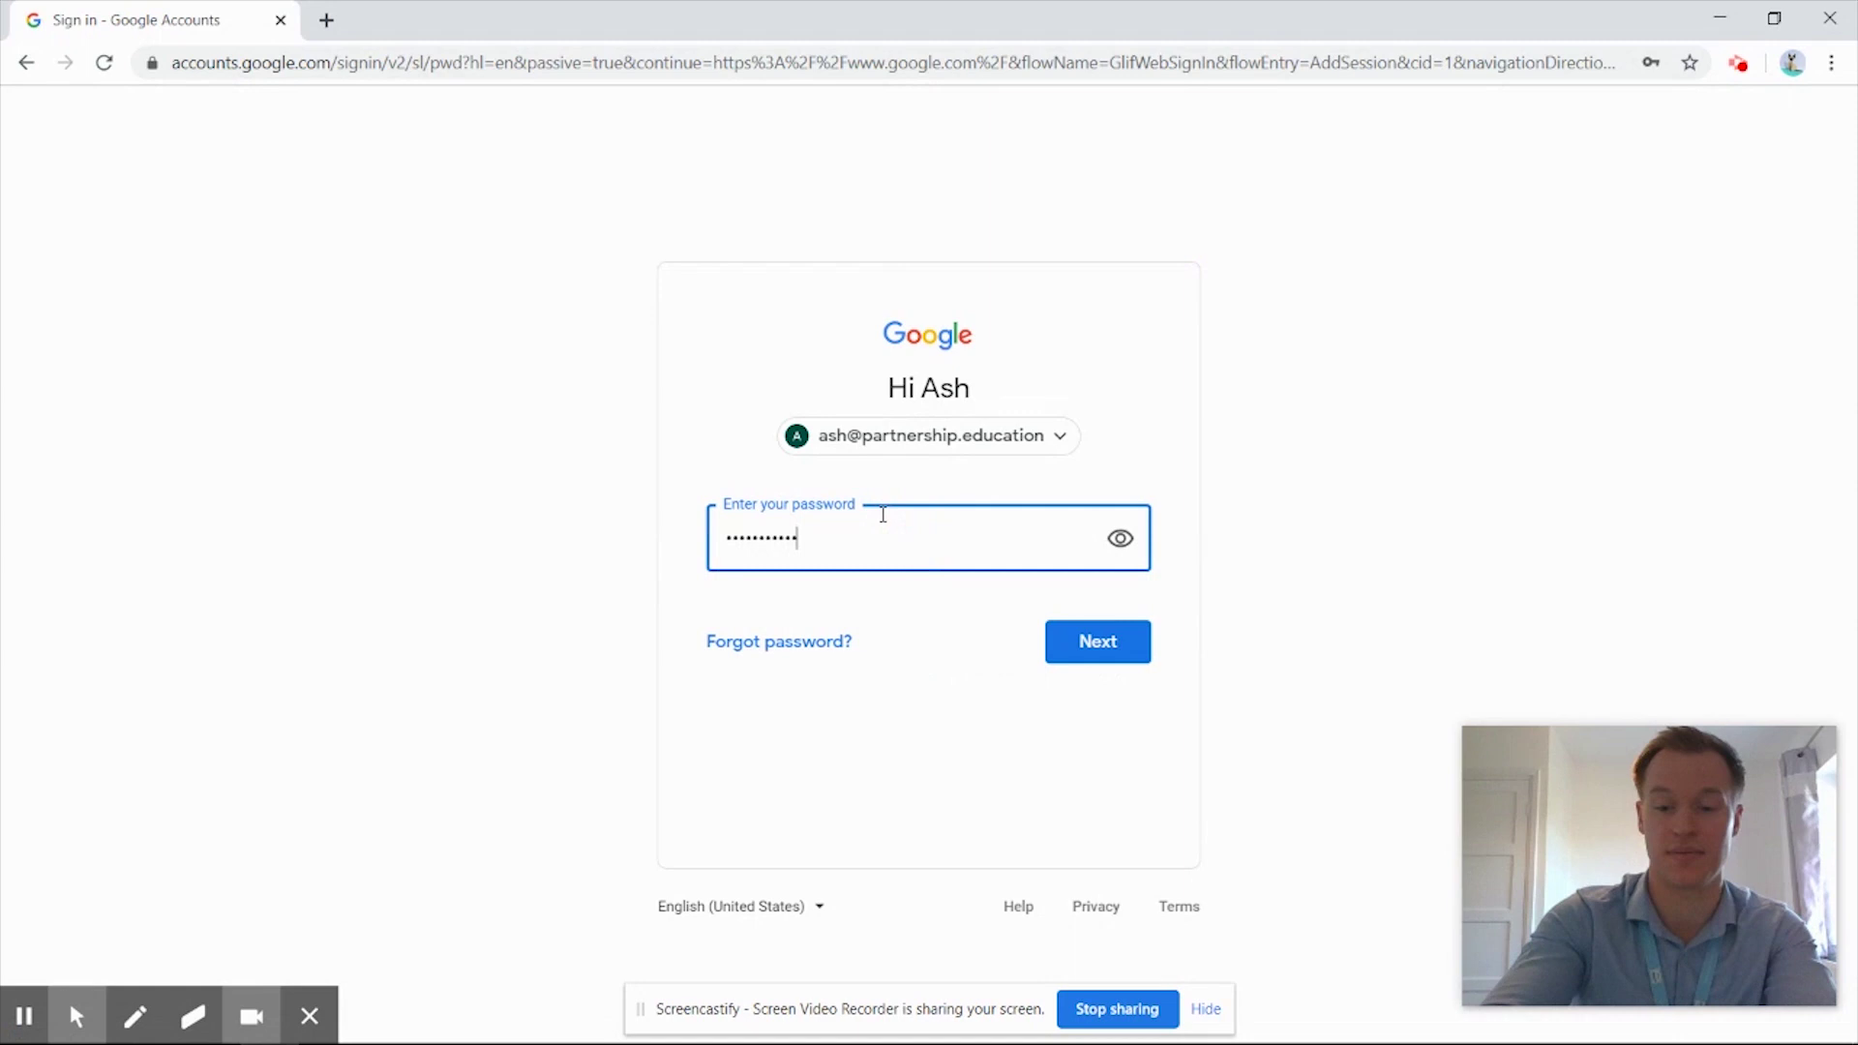
type("**")
key("Return")
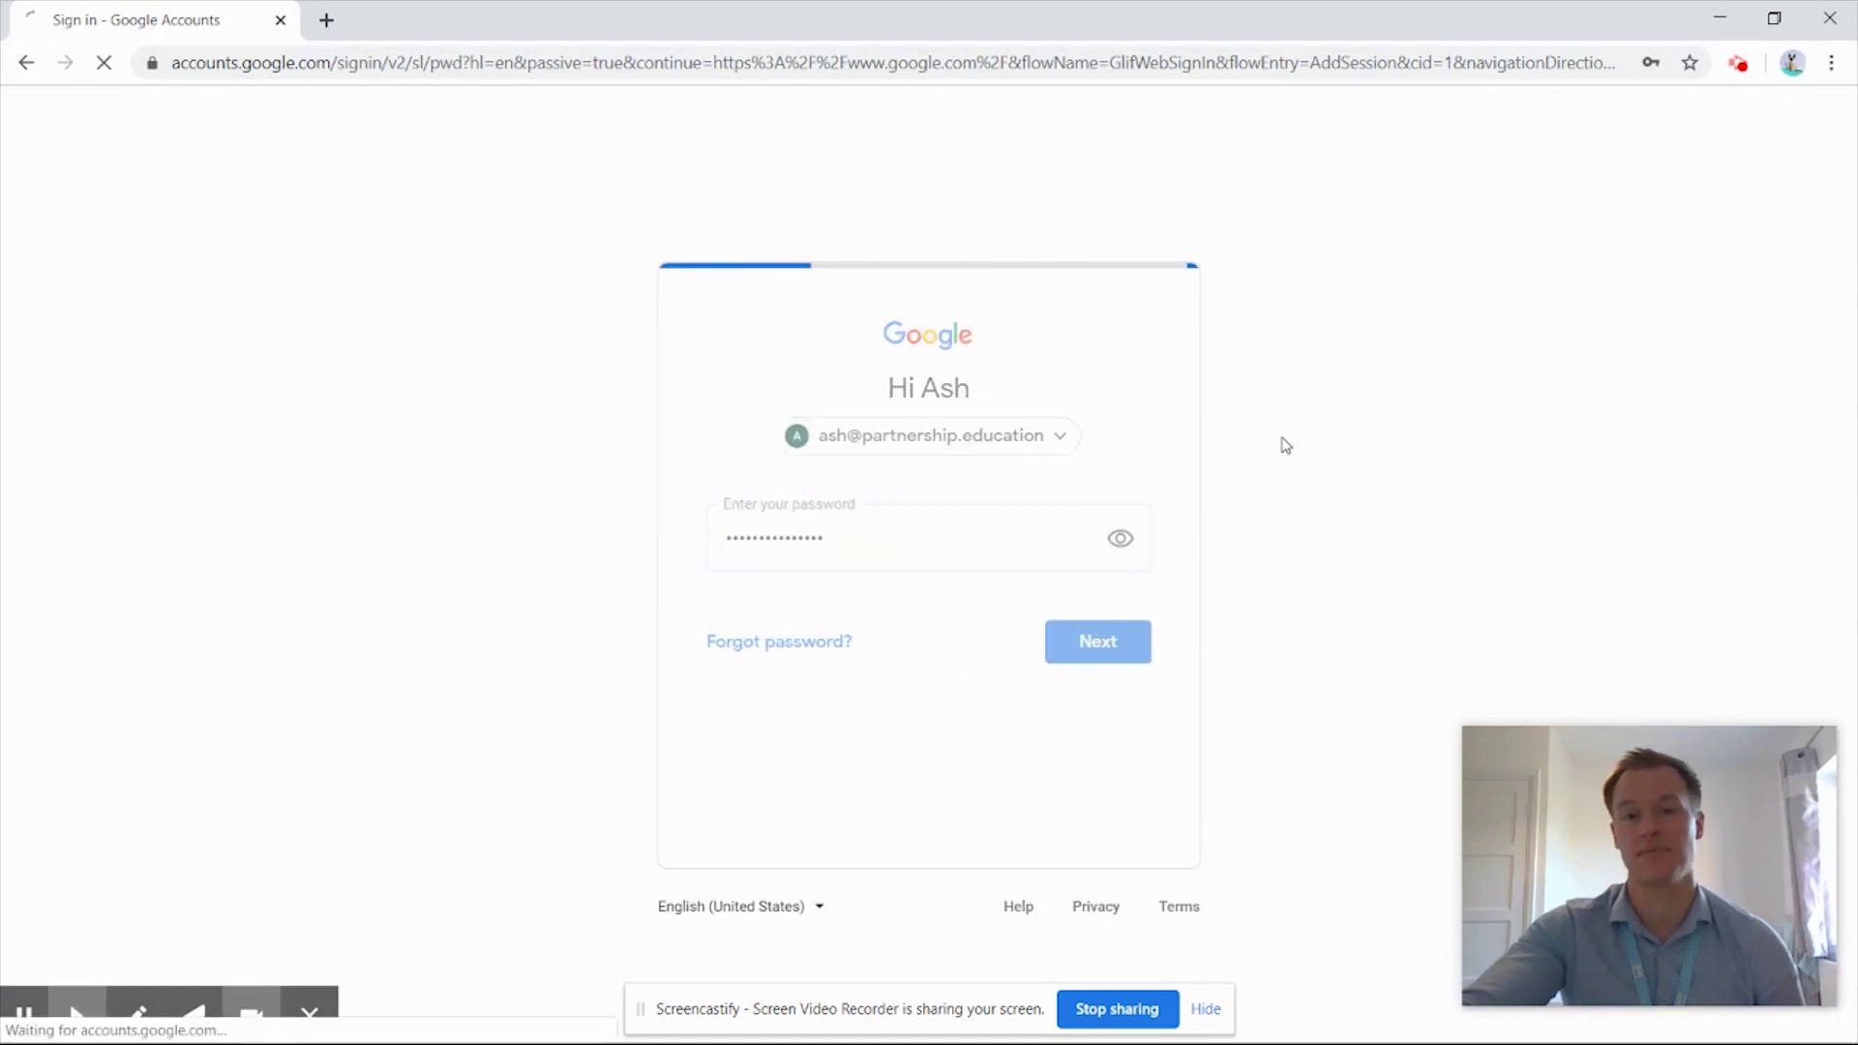